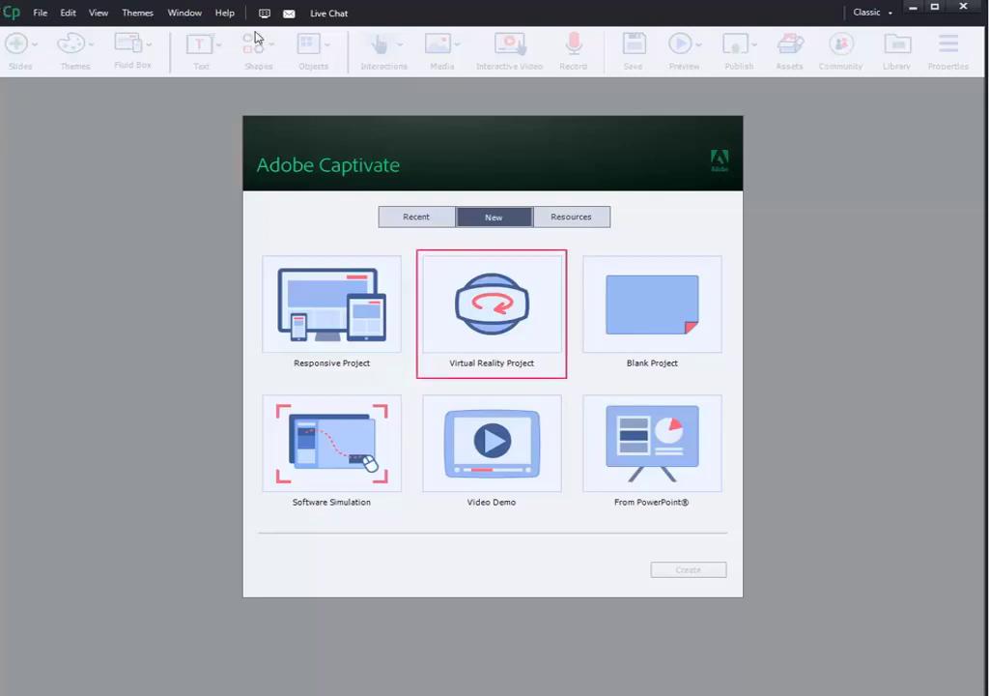
Choose Virtual Reality Project as the new project type.
{"action": "left_click", "coordinate": [481, 322]}
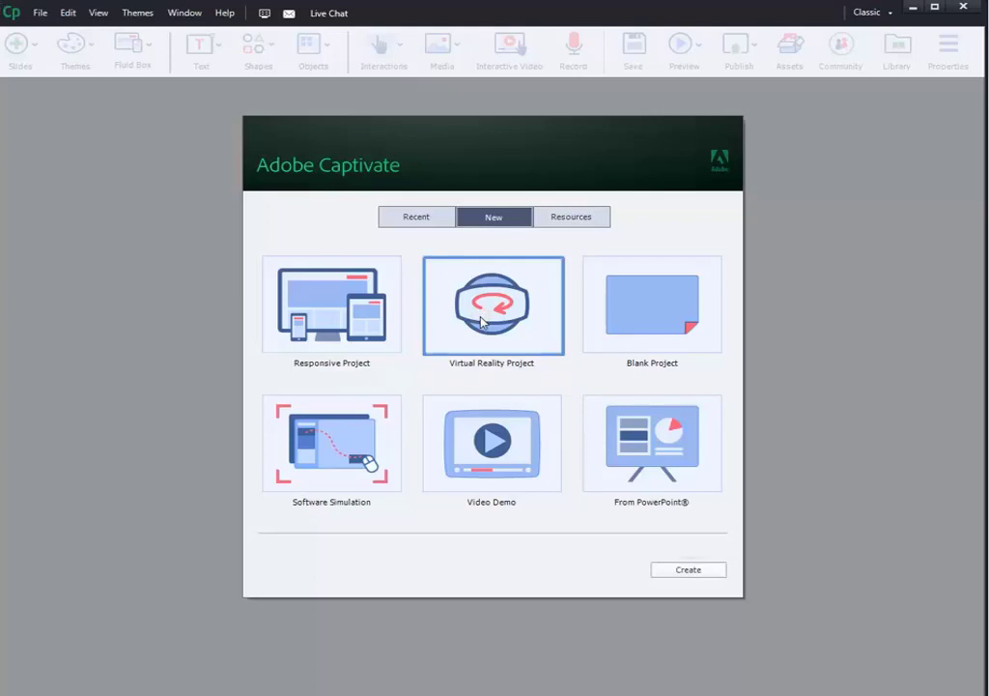
Create the VR project with livingroom.jpg from 360BGAssets as its 360° background, then pan the view.
{"action": "left_click", "coordinate": [698, 572]}
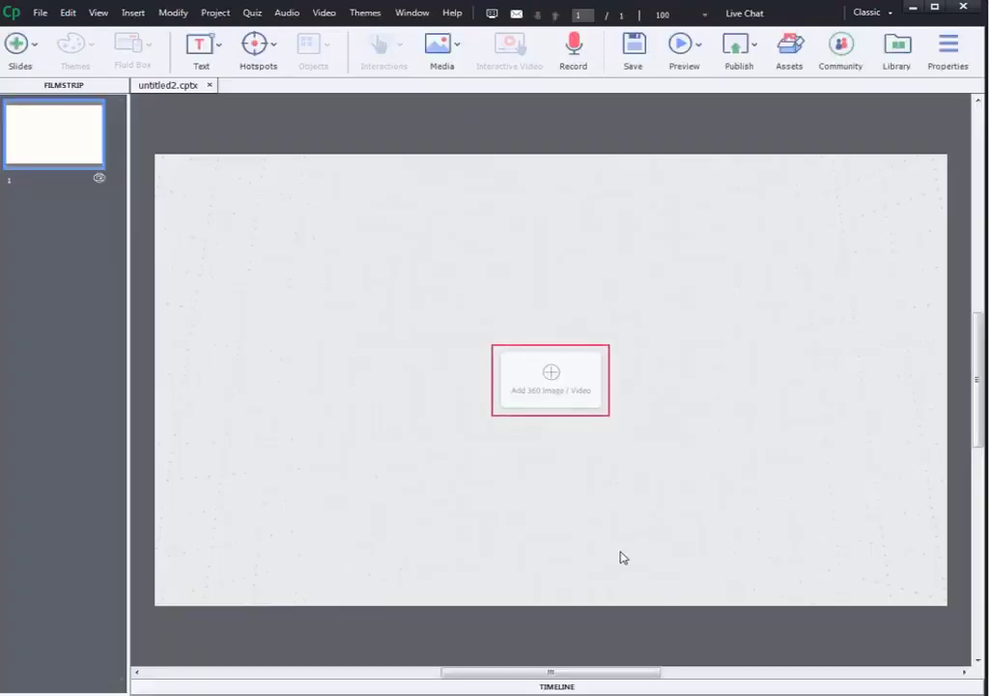
{"action": "left_click", "coordinate": [544, 377]}
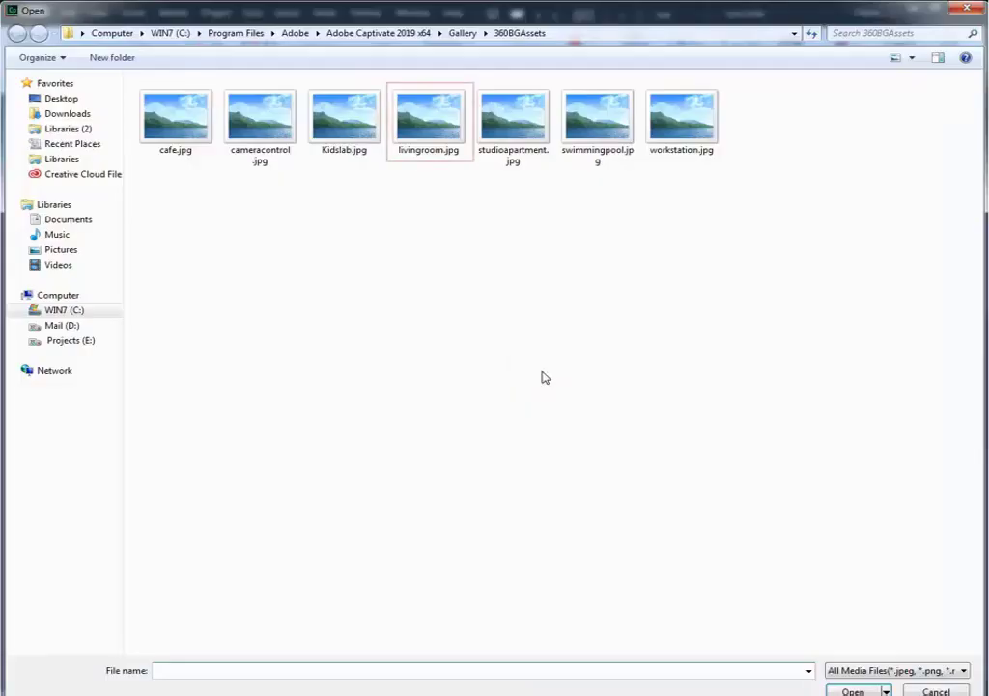
{"action": "double_click", "coordinate": [422, 125]}
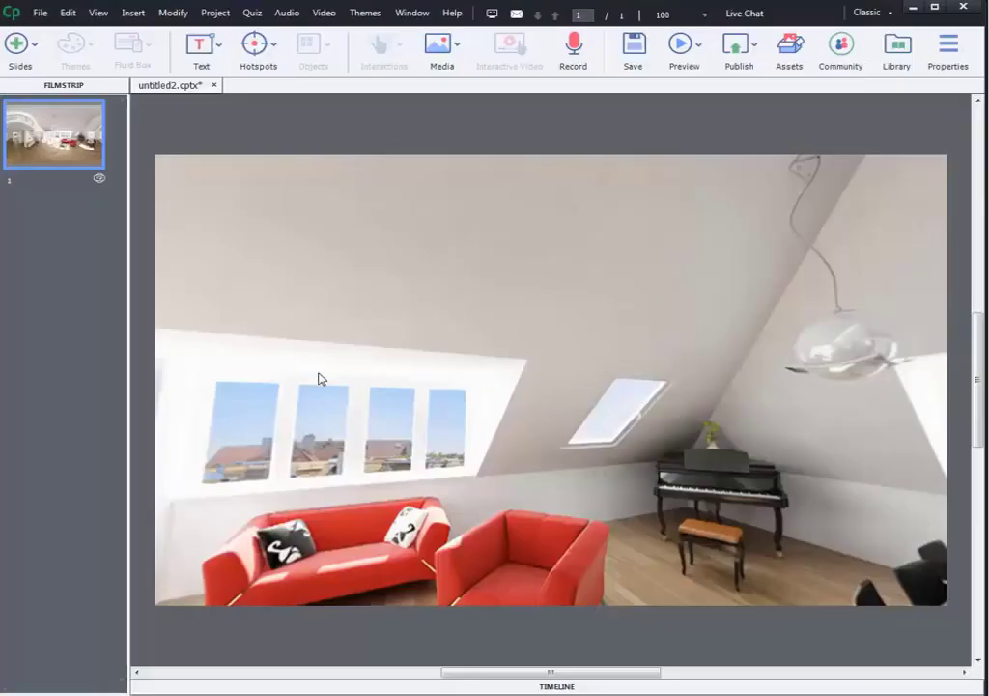
{"action": "left_click_drag", "start_coordinate": [319, 380], "coordinate": [259, 328]}
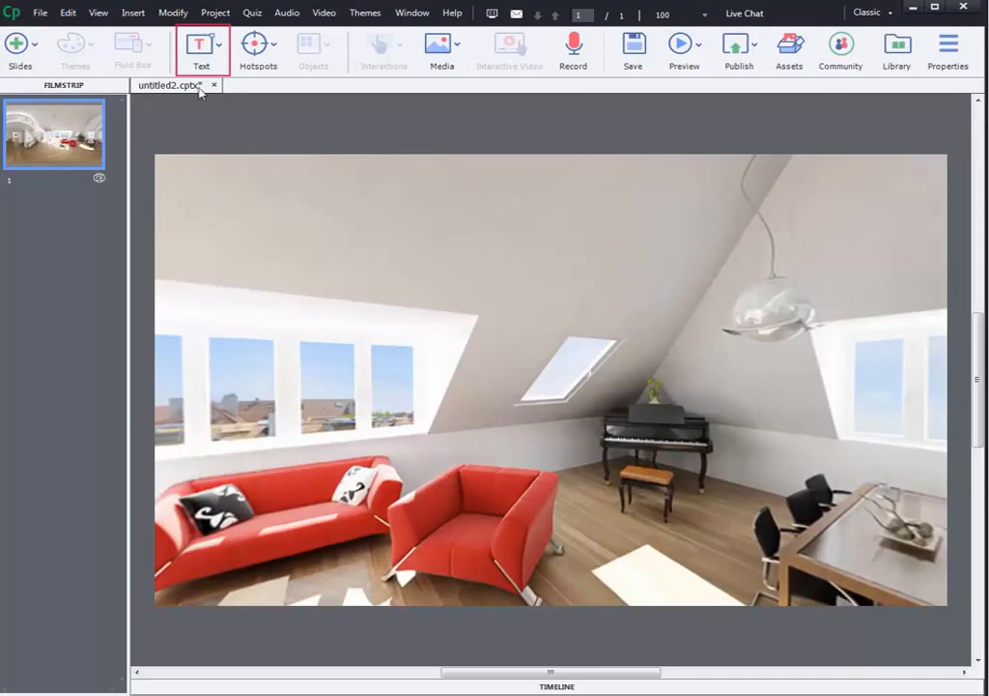
Place a speech-bubble hotspot from the Hotspots gallery near the skylight.
{"action": "left_click", "coordinate": [200, 46]}
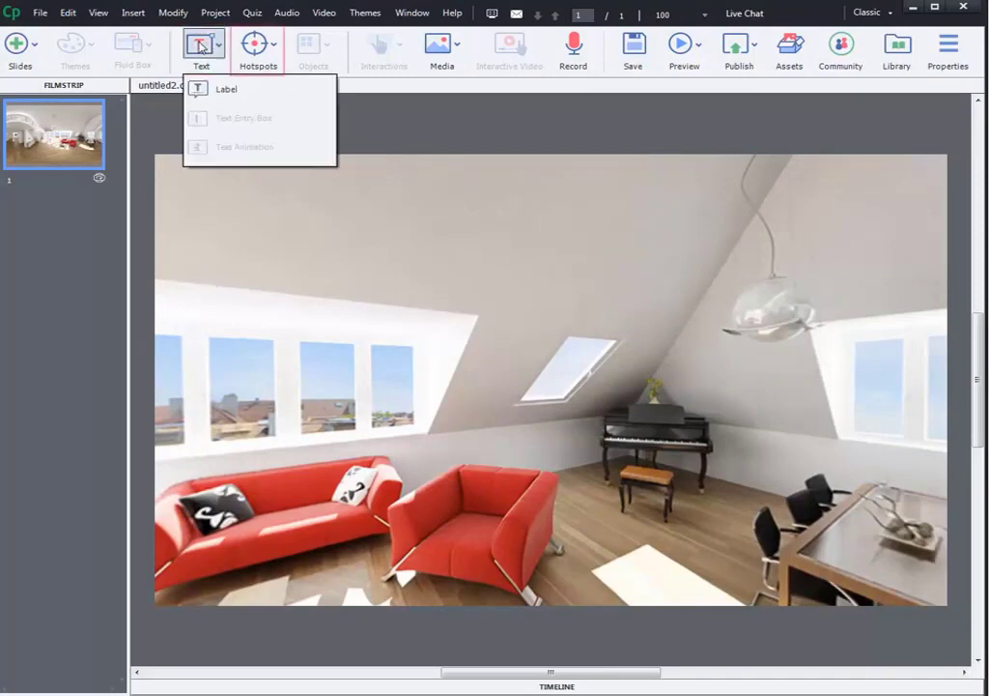
{"action": "left_click", "coordinate": [267, 50]}
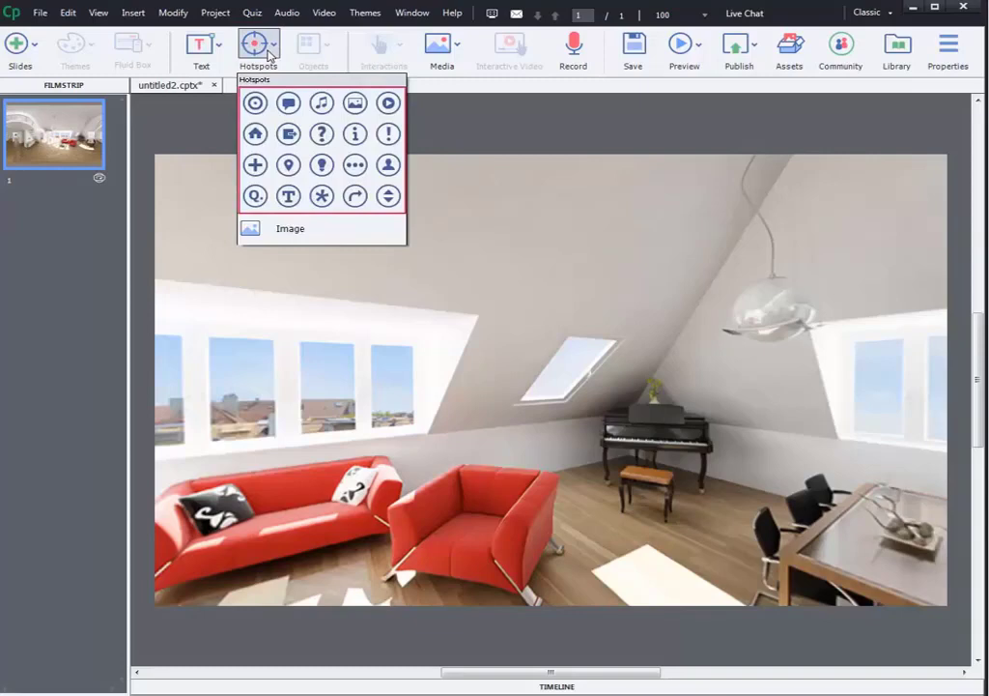
{"action": "left_click", "coordinate": [283, 101]}
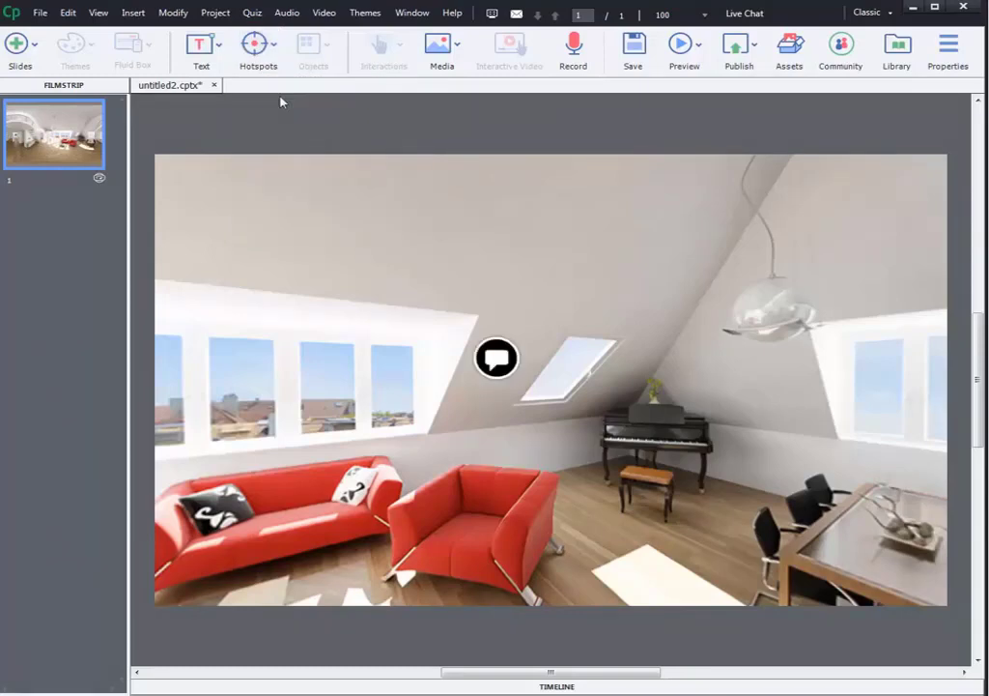
{"action": "left_click", "coordinate": [498, 362]}
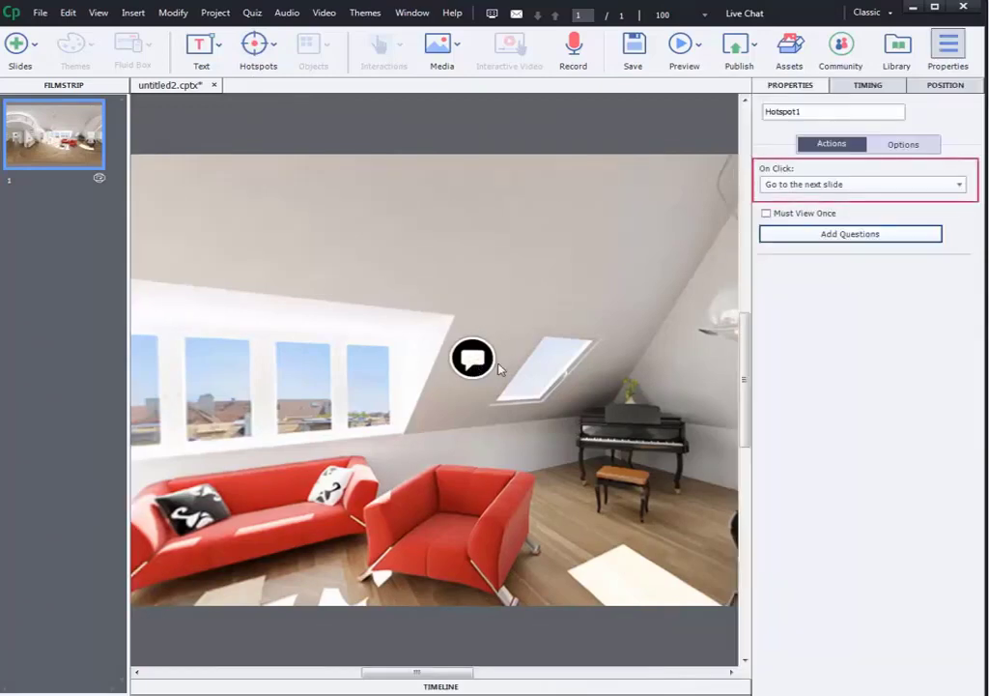
Set the hotspot's On Click action to Display Text with the message 'Text comes here......'.
{"action": "left_click", "coordinate": [894, 187]}
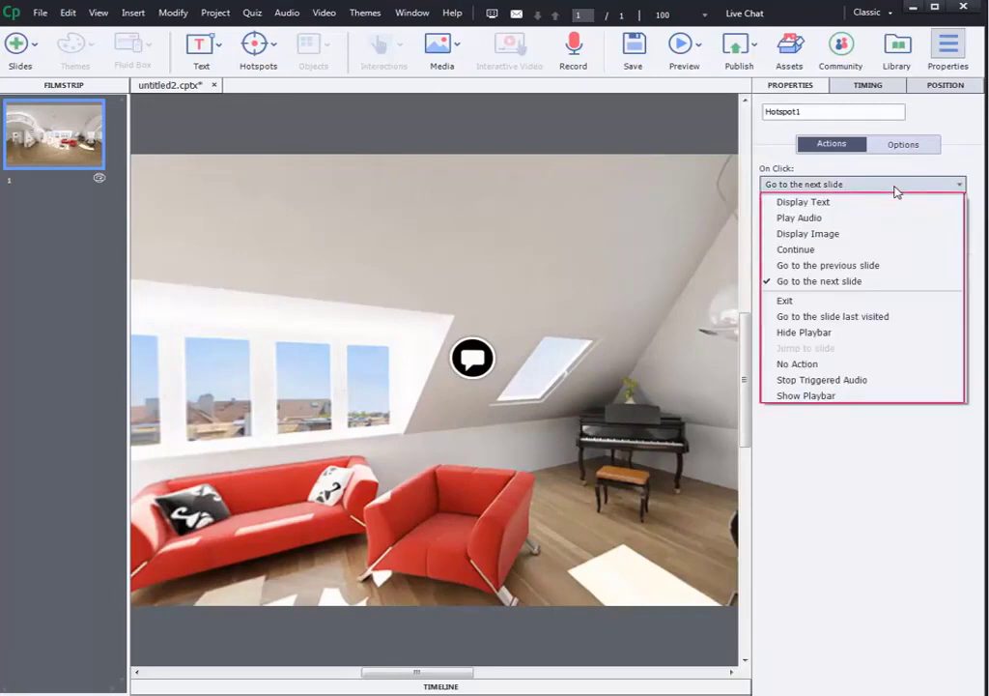
{"action": "left_click", "coordinate": [829, 202]}
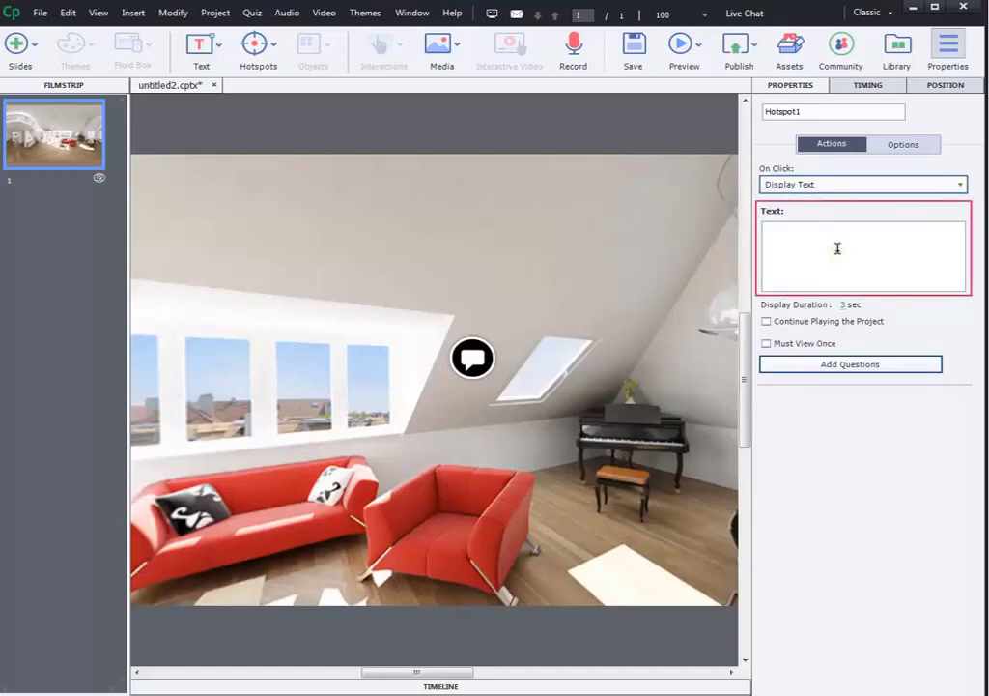
{"action": "left_click", "coordinate": [837, 246]}
{"action": "type", "text": "Text come"}
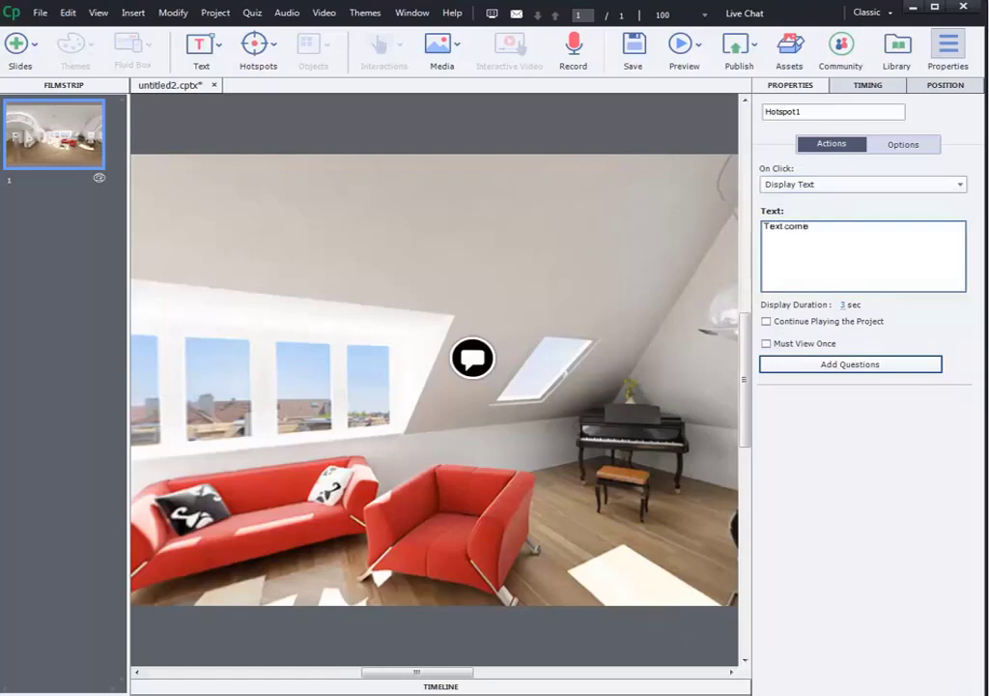
{"action": "type", "text": "s here......"}
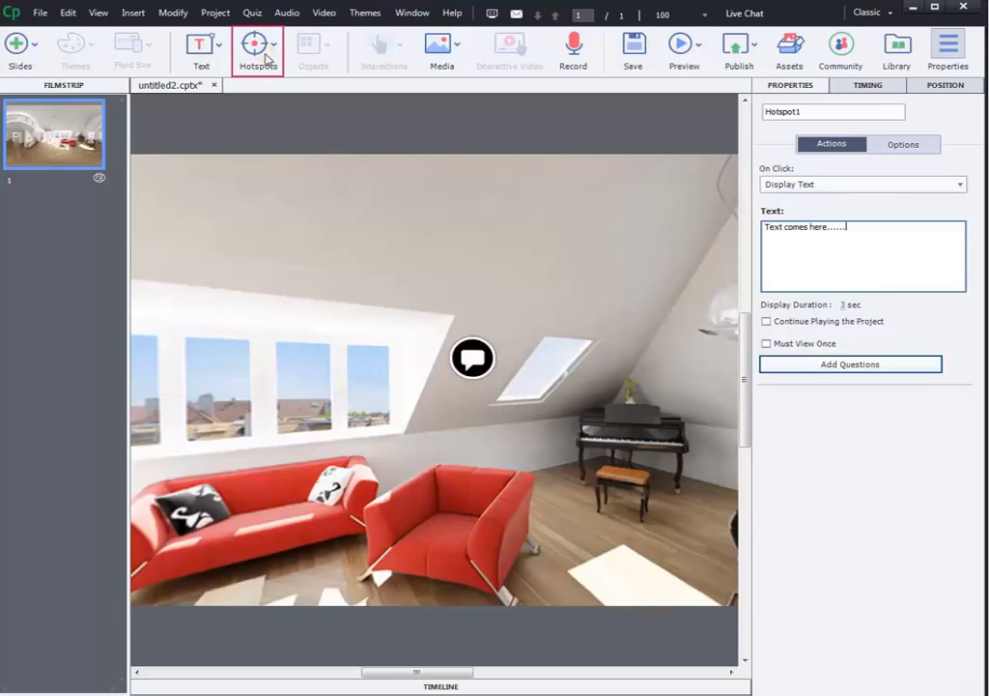
Add a music-note hotspot beside the piano set to Play Audio with Kalimba.mp3.
{"action": "left_click", "coordinate": [268, 60]}
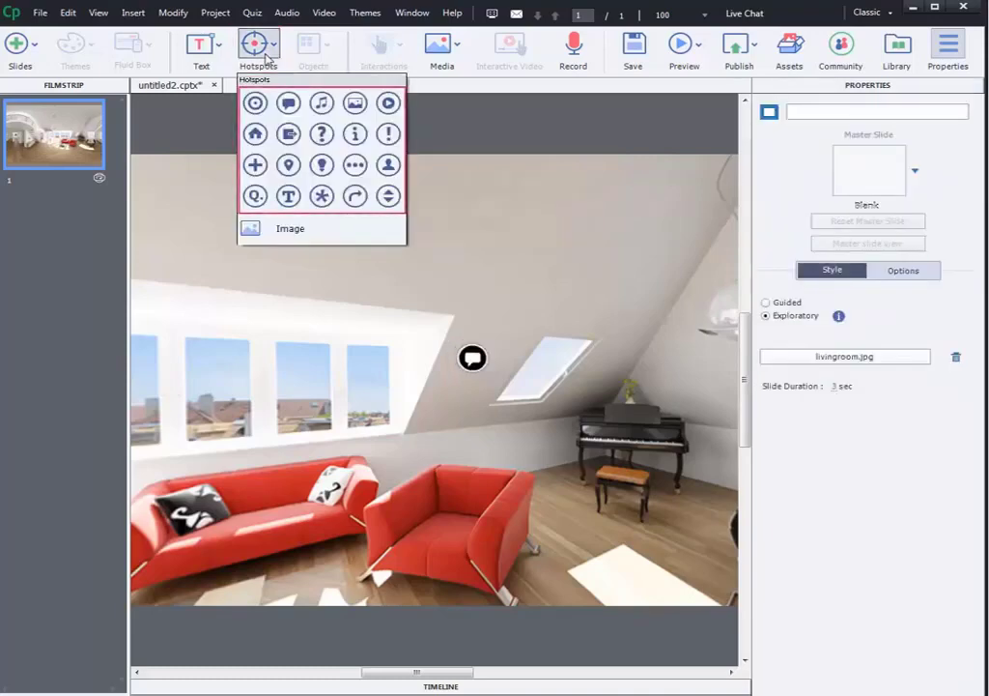
{"action": "left_click", "coordinate": [323, 103]}
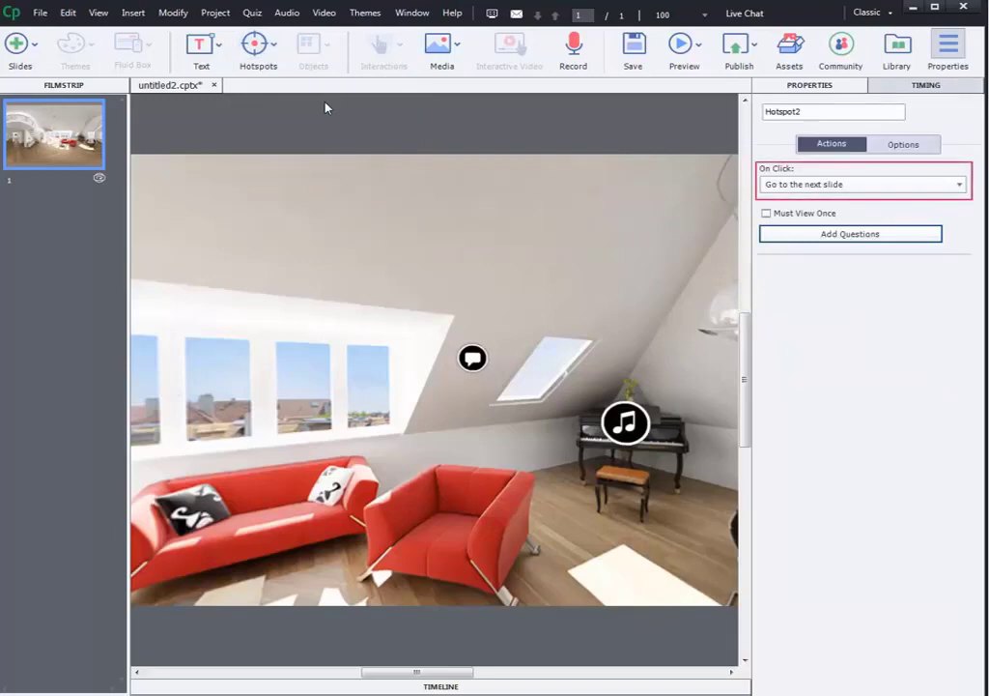
{"action": "left_click", "coordinate": [879, 186]}
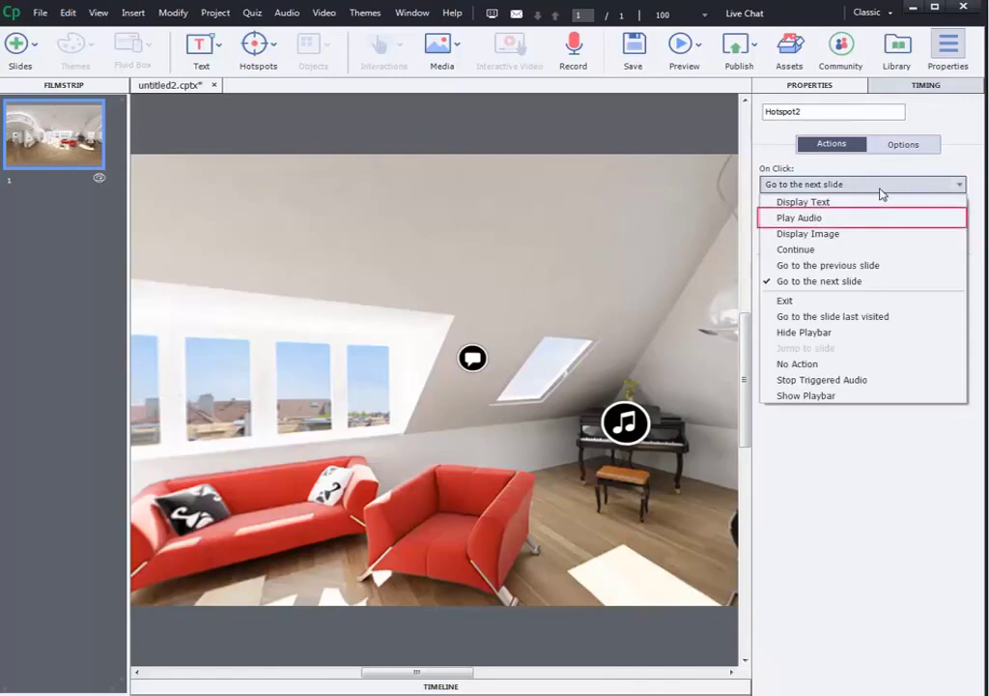
{"action": "left_click", "coordinate": [813, 218]}
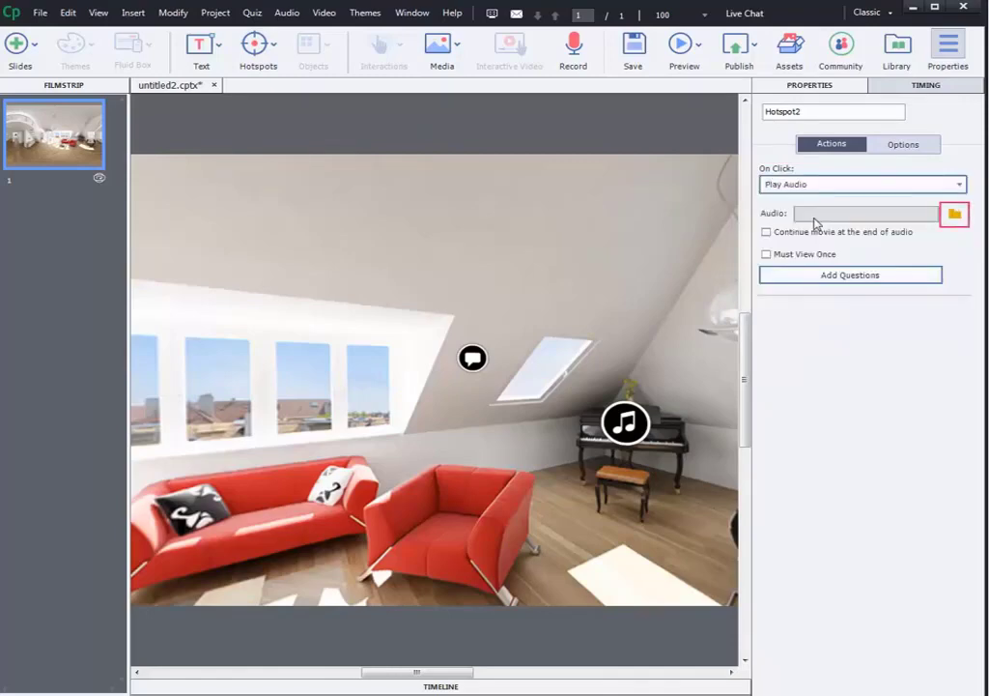
{"action": "left_click", "coordinate": [954, 214]}
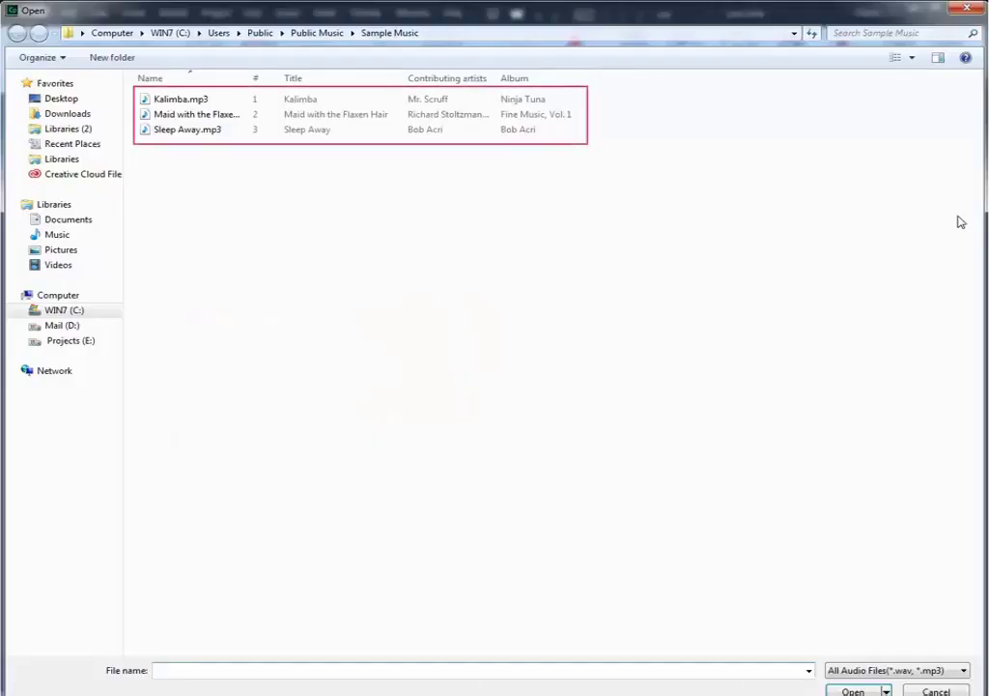
{"action": "double_click", "coordinate": [178, 99]}
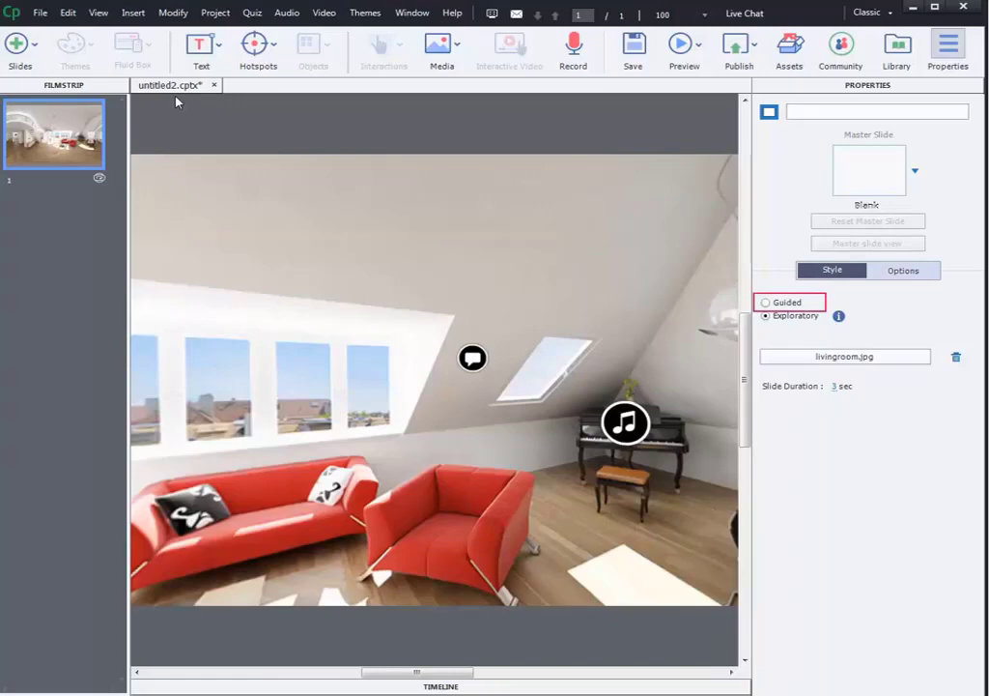
Switch the 360 slide to Guided and add a question-mark hotspot, Hotspot3, near the skylight.
{"action": "left_click", "coordinate": [765, 303]}
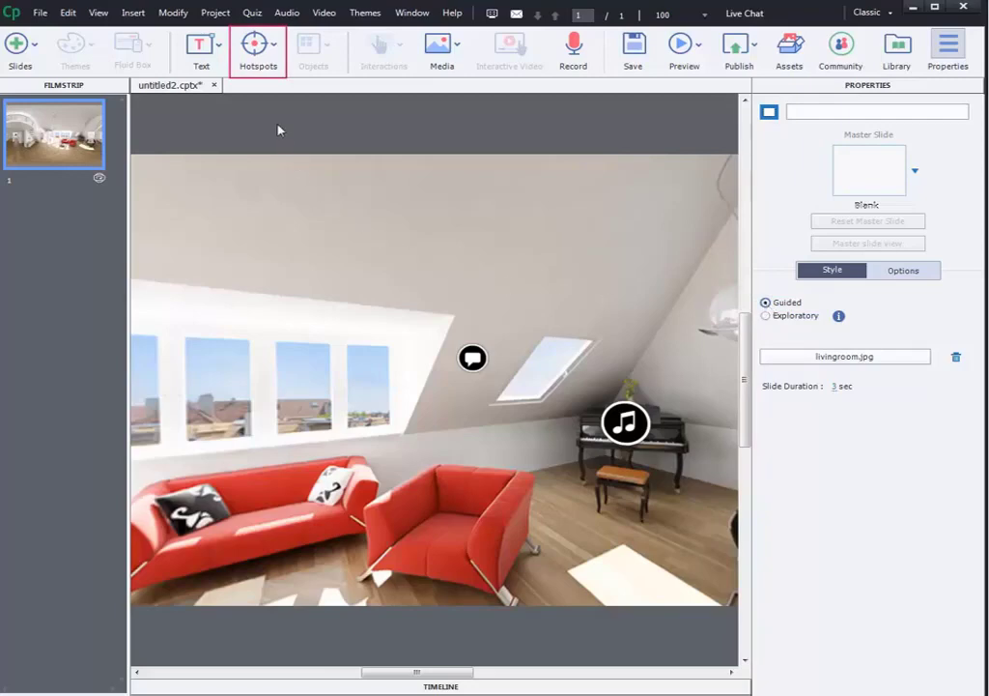
{"action": "left_click", "coordinate": [267, 52]}
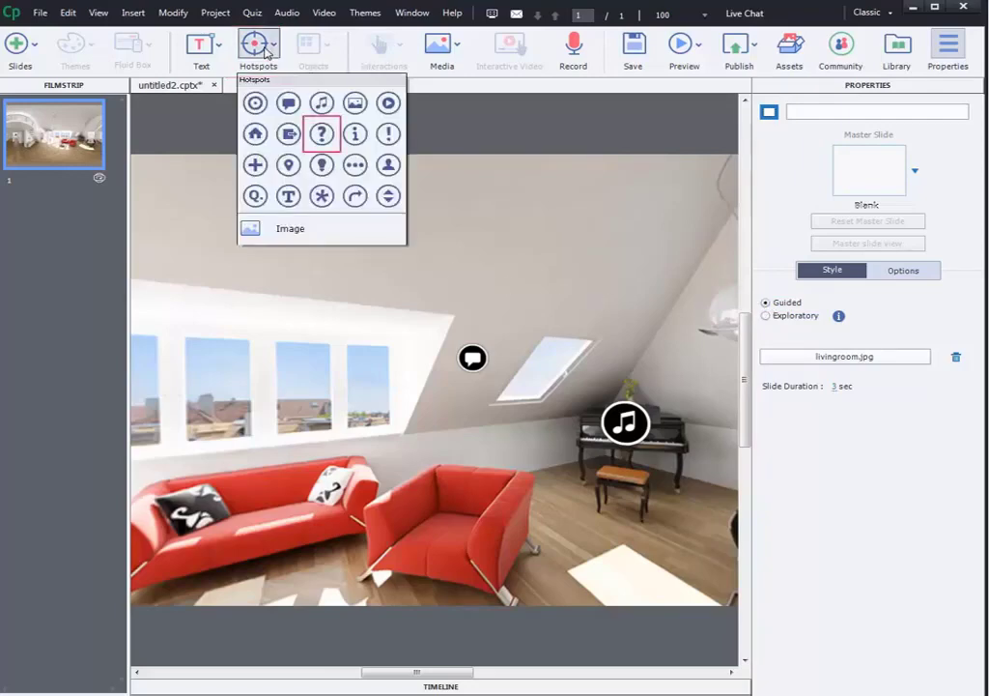
{"action": "left_click", "coordinate": [323, 136]}
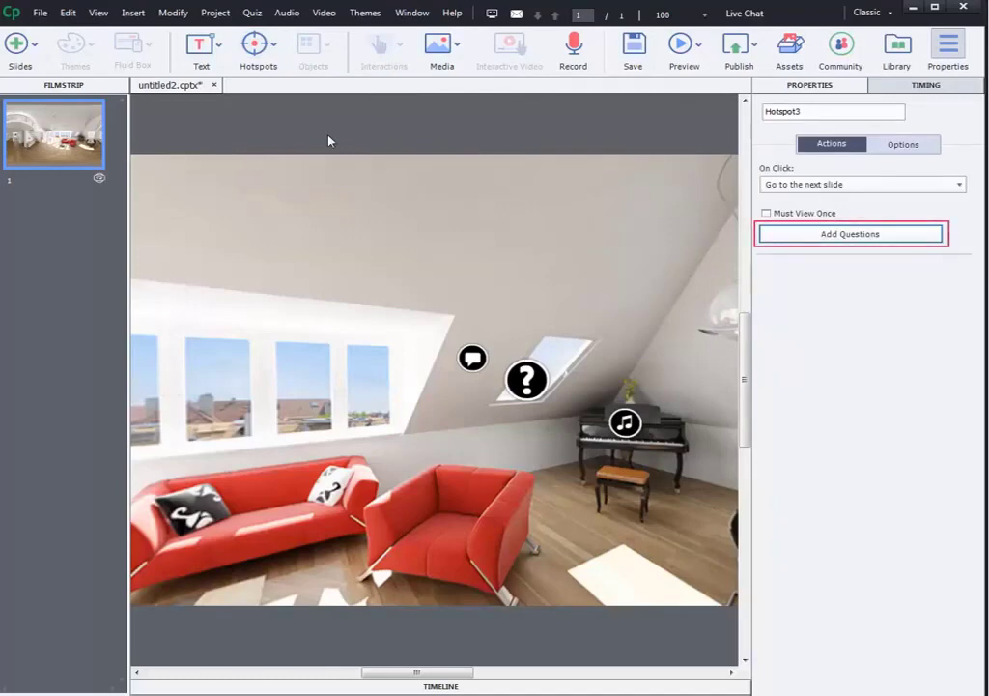
Add one graded Multiple Choice and one graded True/False question to Hotspot3.
{"action": "left_click", "coordinate": [824, 238]}
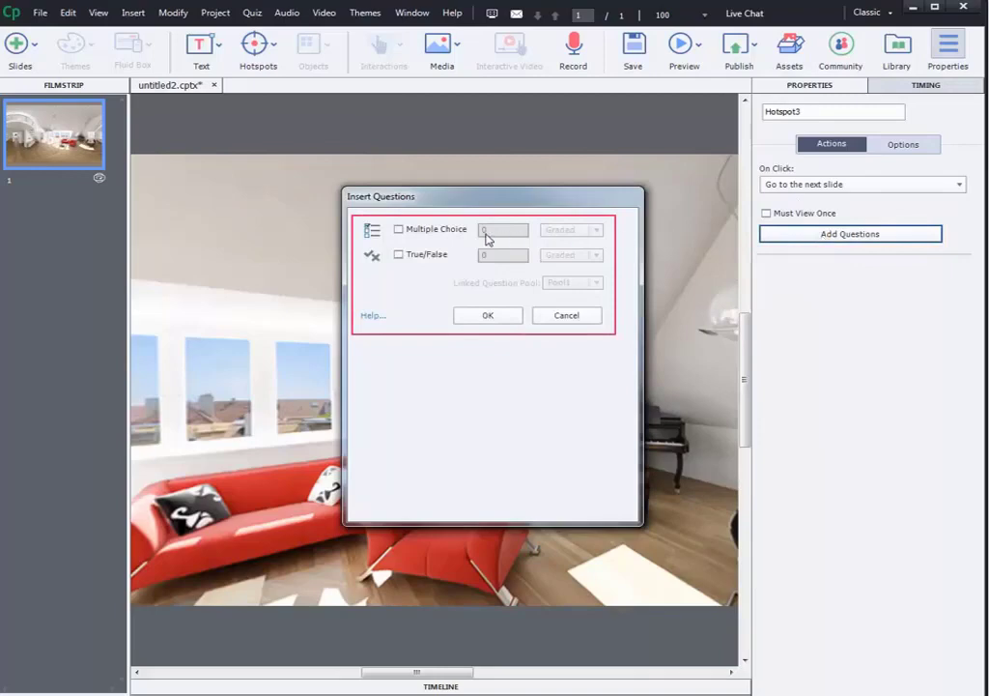
{"action": "left_click", "coordinate": [399, 232]}
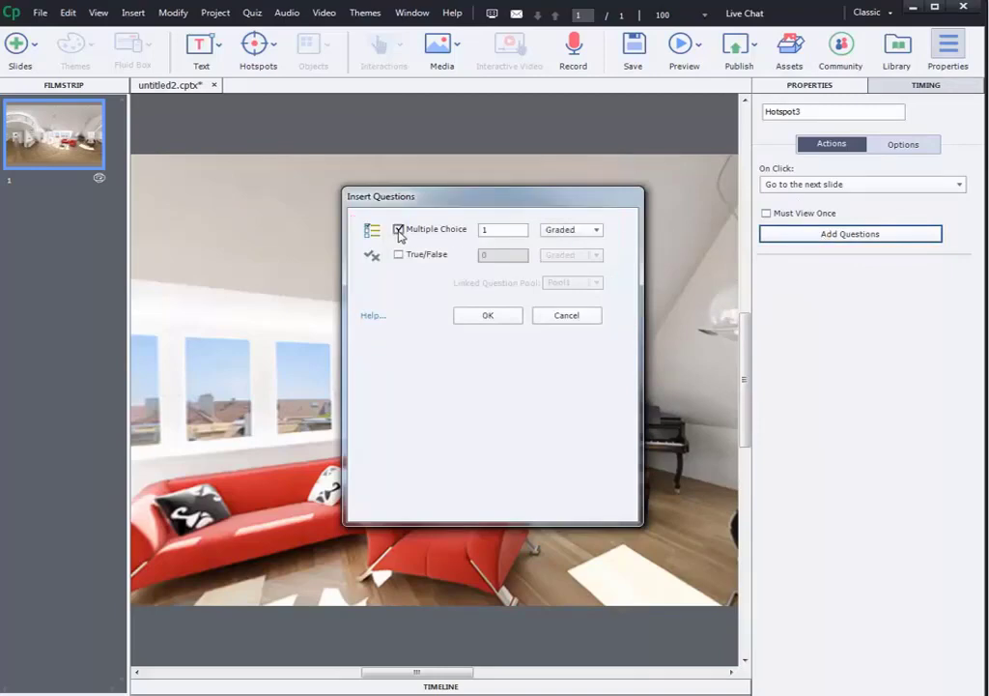
{"action": "left_click", "coordinate": [399, 255]}
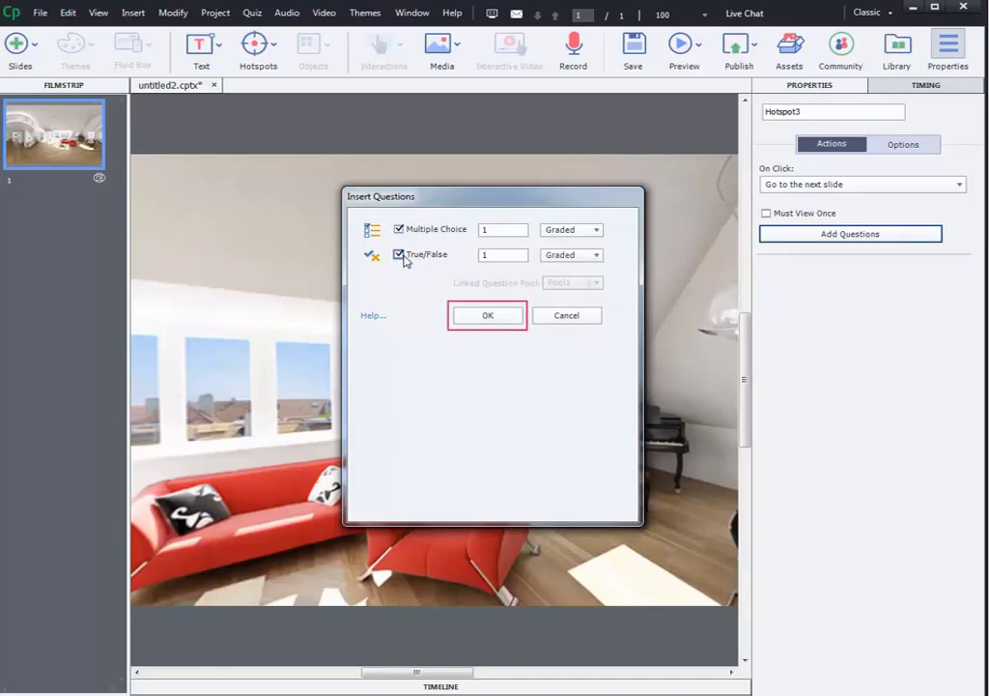
{"action": "left_click", "coordinate": [497, 319]}
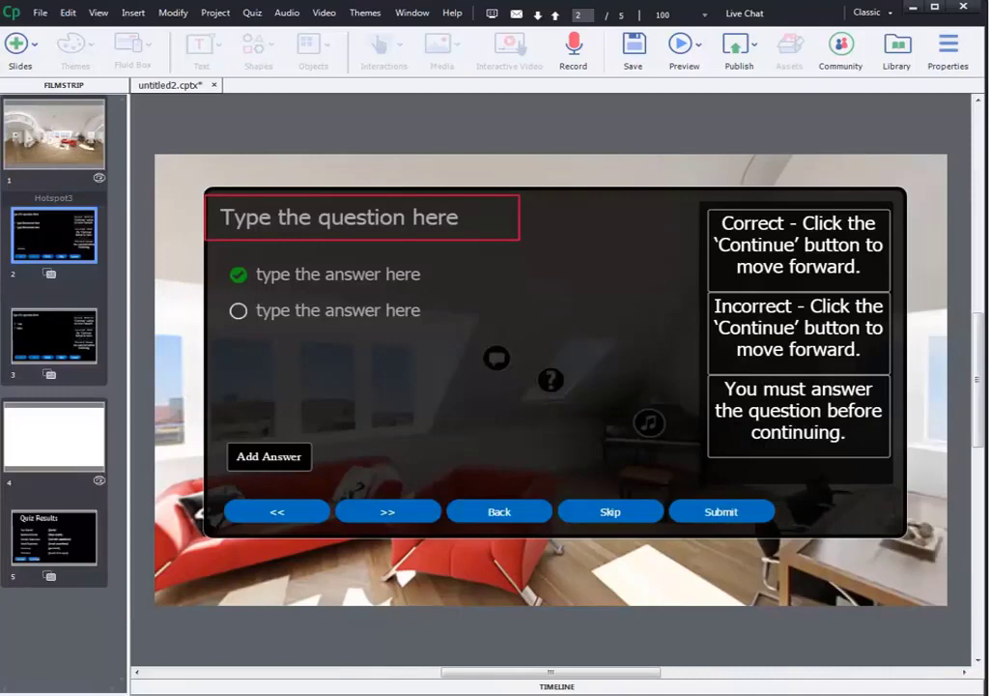
Enter 'Question 1' as the question text with answers 'Correct' and 'Incorrect'.
{"action": "type", "text": "Question 1"}
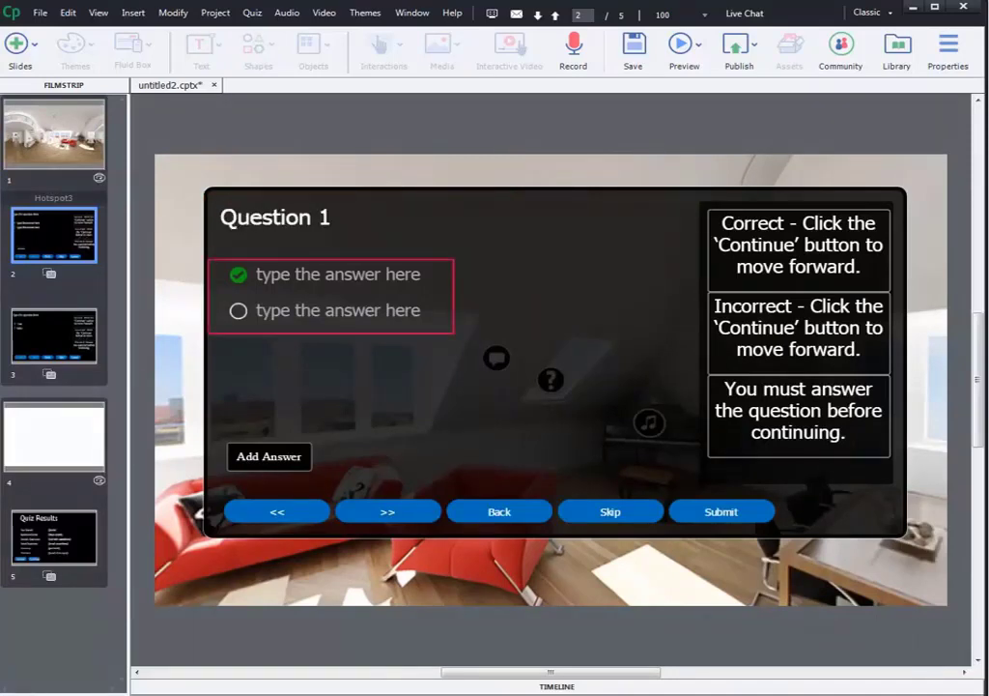
{"action": "type", "text": "Correct"}
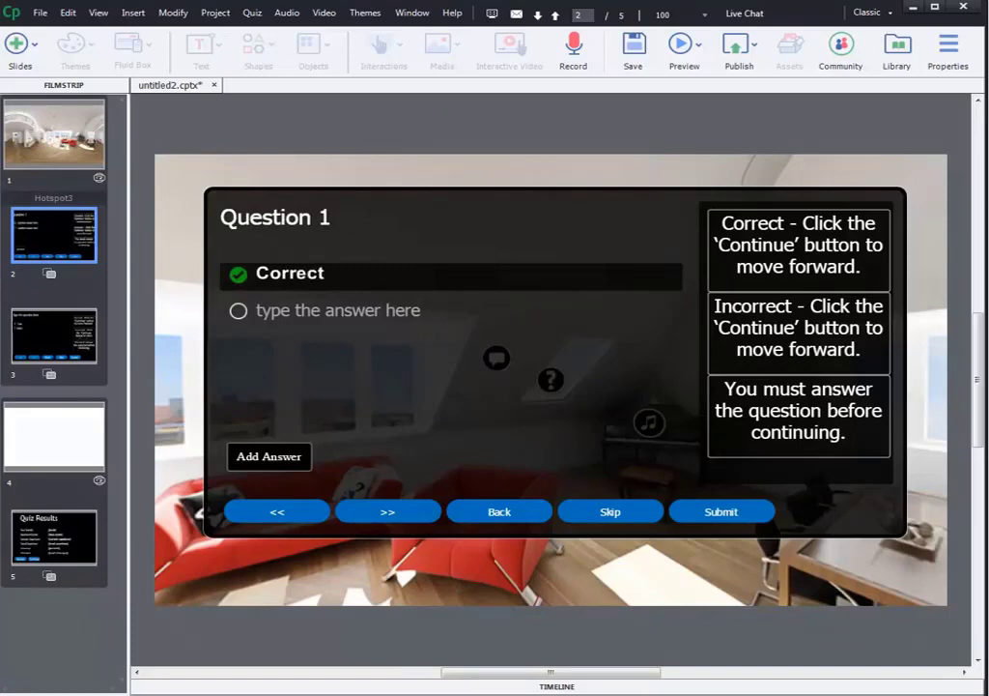
{"action": "left_click", "coordinate": [319, 310]}
{"action": "type", "text": "Incorrect"}
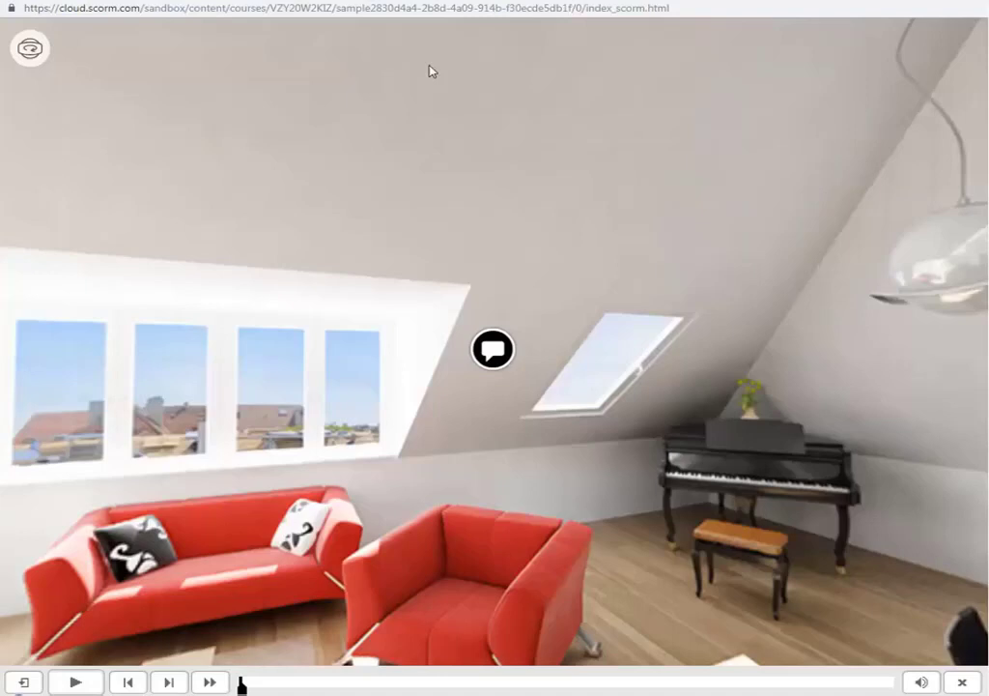
Pan the 360° room right and back left, then open the speech-bubble hotspot's message.
{"action": "left_click_drag", "start_coordinate": [539, 225], "coordinate": [332, 209]}
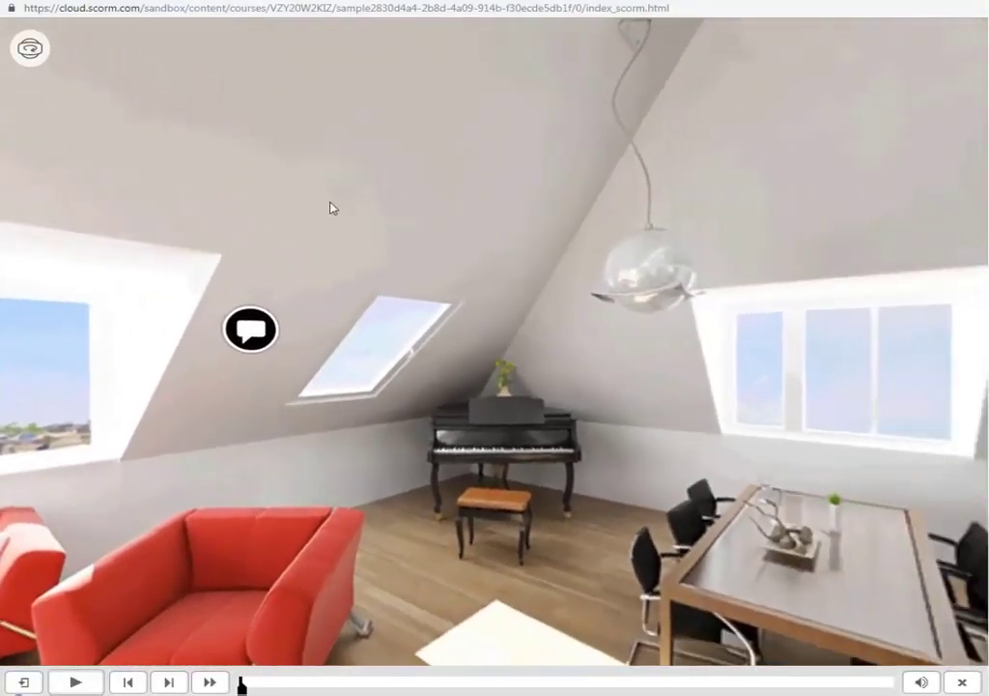
{"action": "left_click_drag", "start_coordinate": [332, 208], "coordinate": [500, 207]}
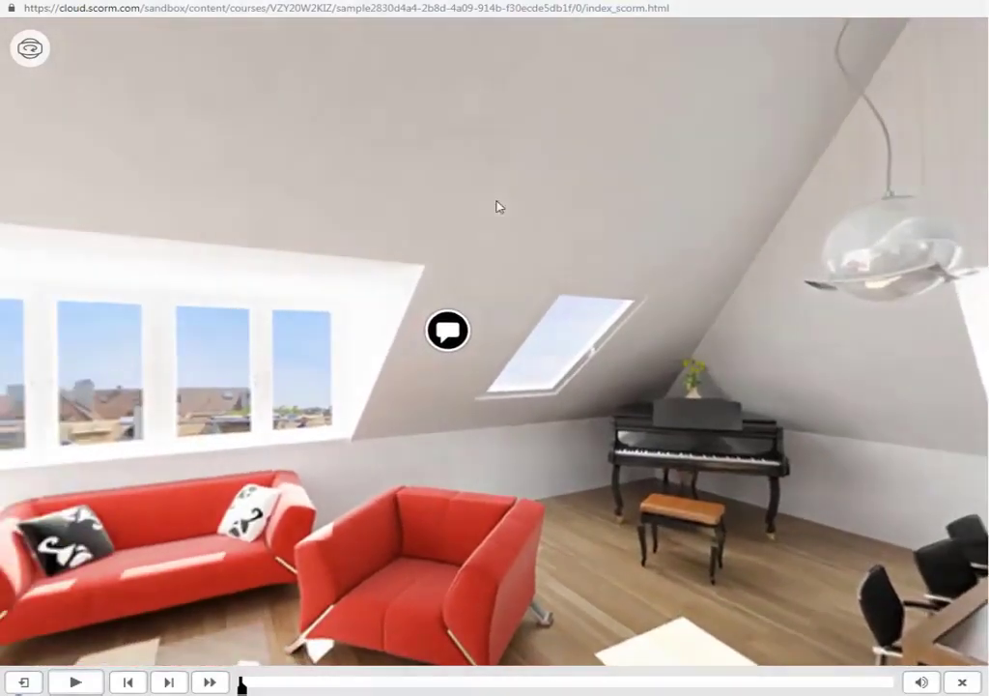
{"action": "left_click", "coordinate": [448, 325]}
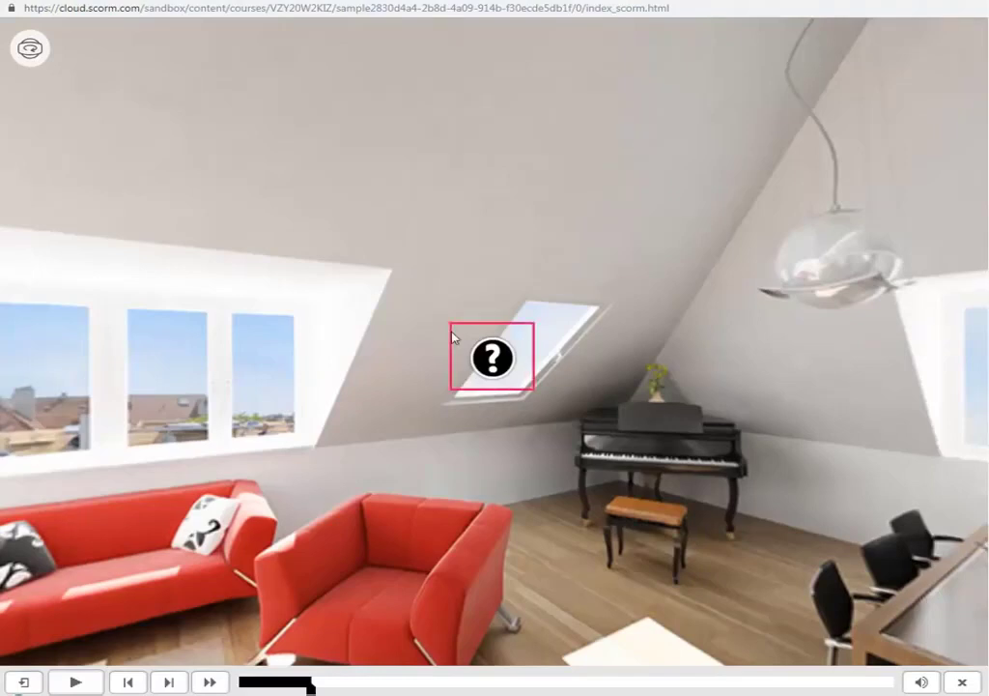
Open the question-mark hotspot and submit Correct as the answer to Question 1.
{"action": "left_click", "coordinate": [496, 361]}
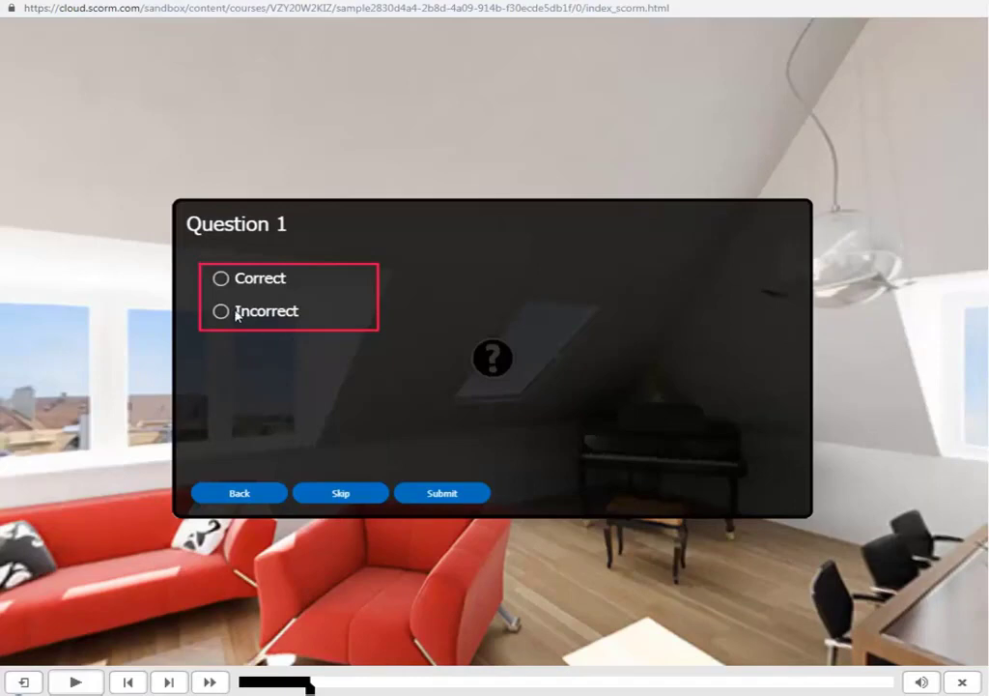
{"action": "left_click", "coordinate": [221, 281]}
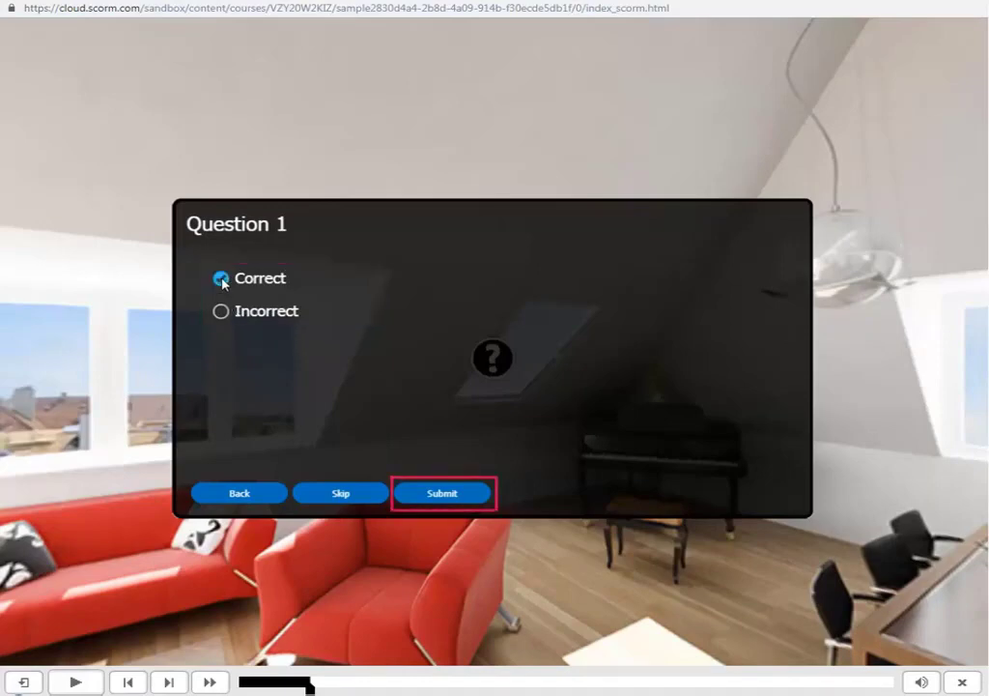
{"action": "left_click", "coordinate": [468, 499]}
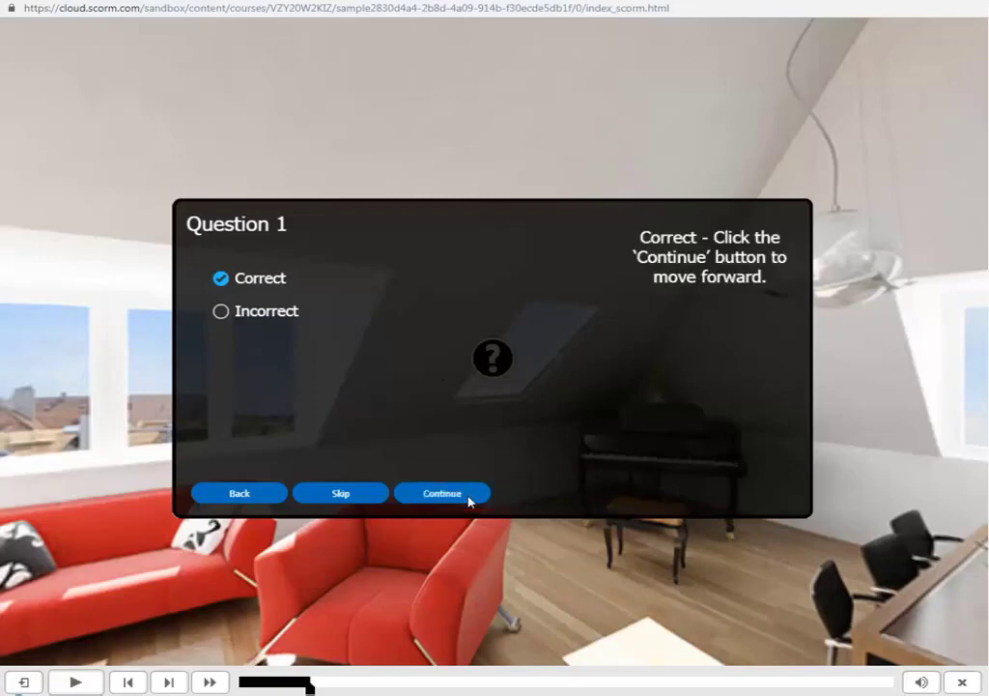